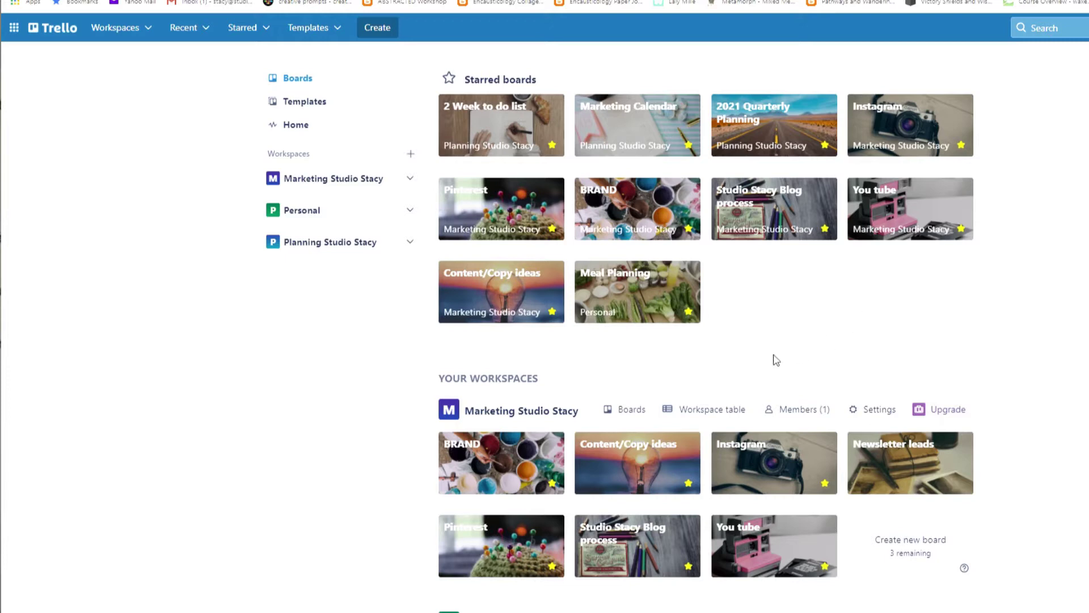
Open the Marketing Calendar board and its BUILD CONNECTIONS card in the Q1 list
click(610, 119)
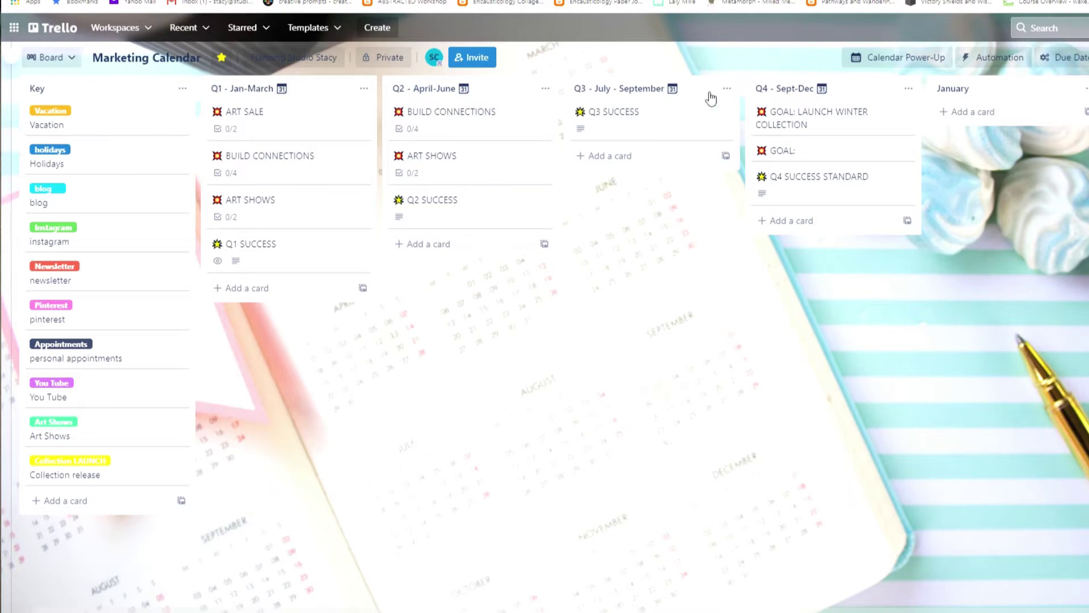
click(286, 168)
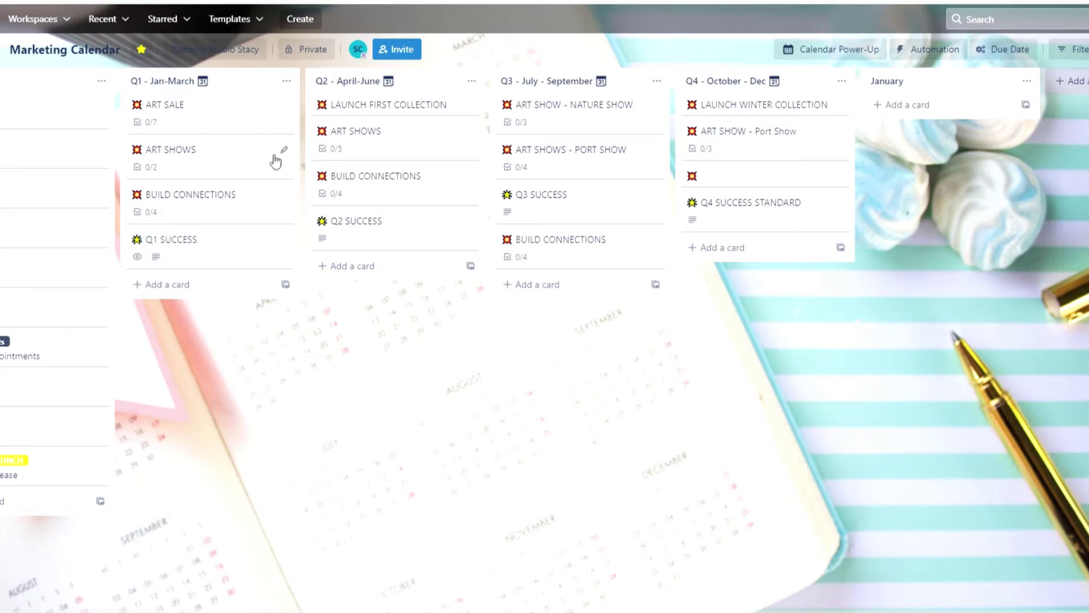
Examine the checklists of the art show cards in the Q1, Q2 and Q3 lists, including the Nature Show and Port Show cards
click(188, 165)
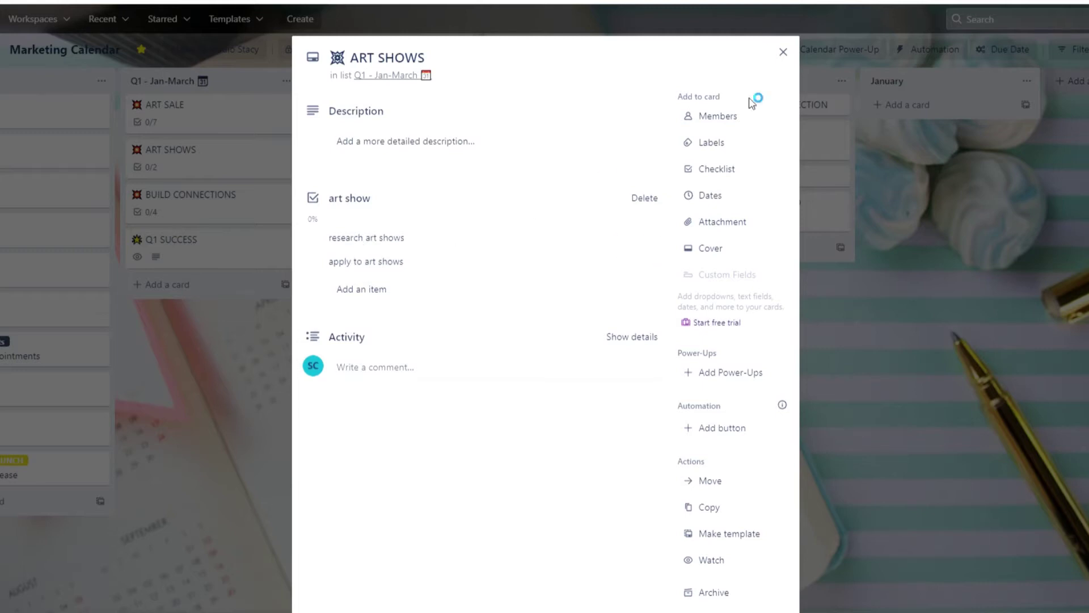
click(784, 53)
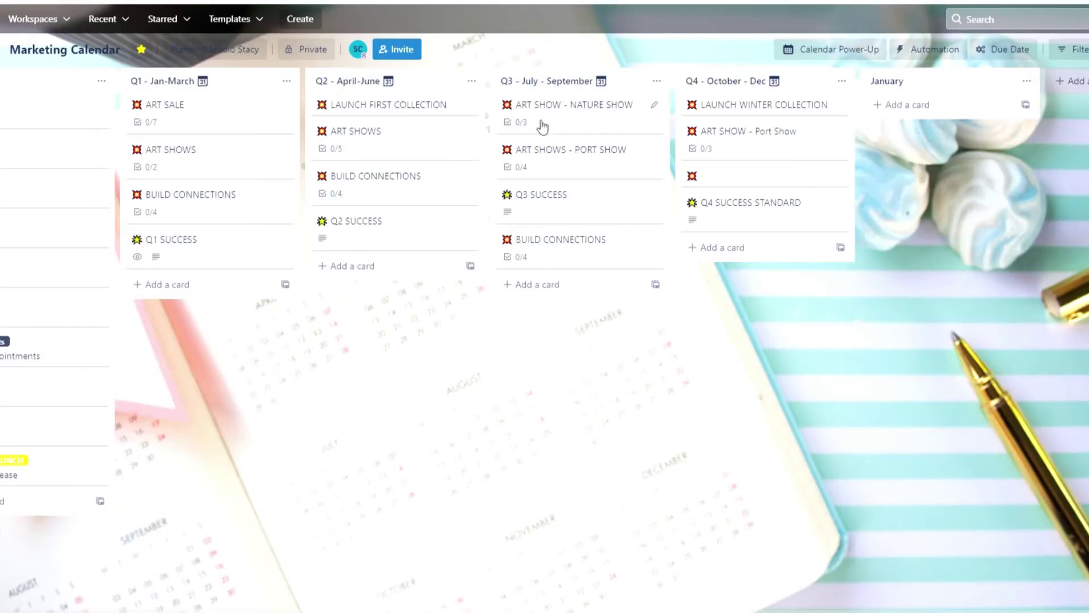
click(394, 143)
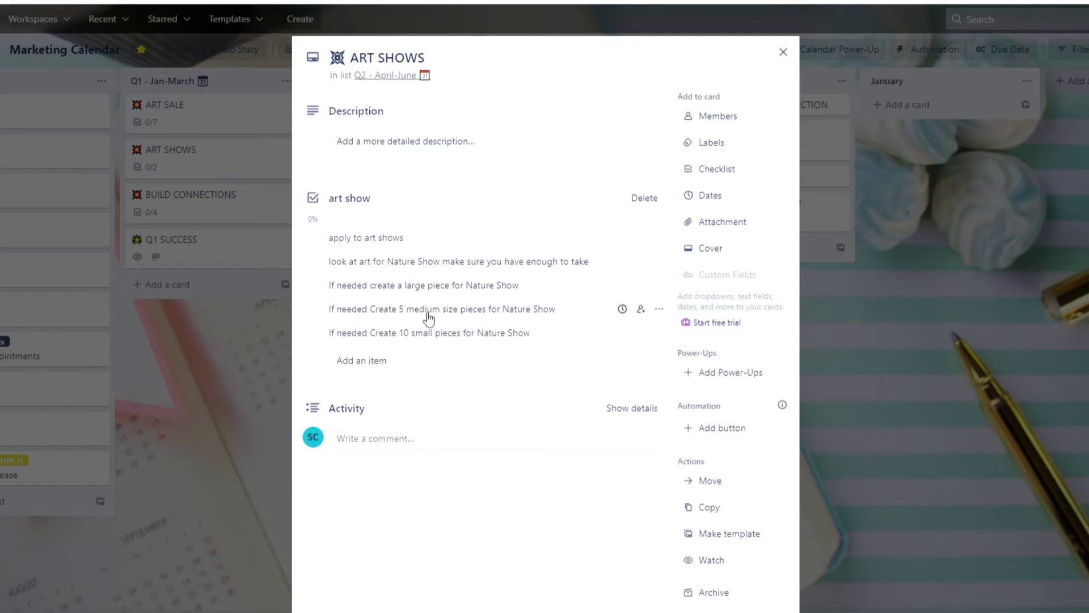
click(783, 53)
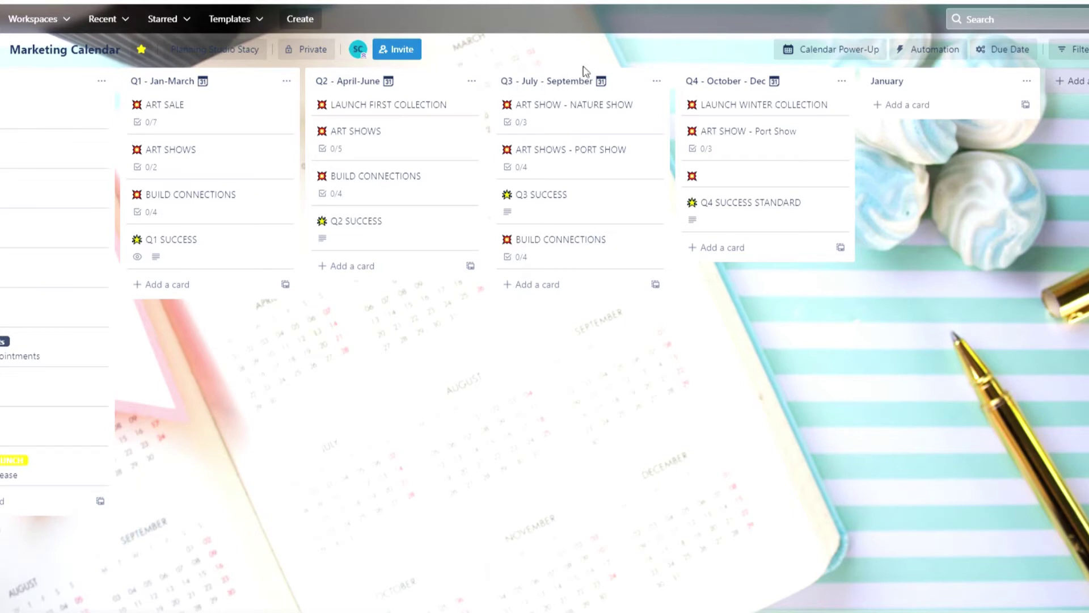
click(559, 118)
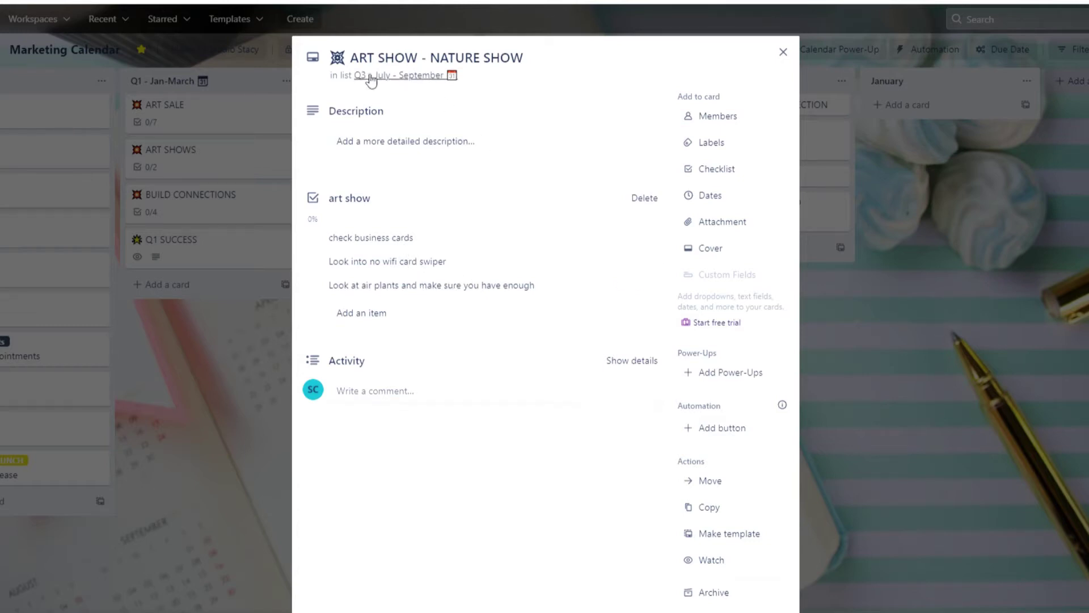
click(784, 53)
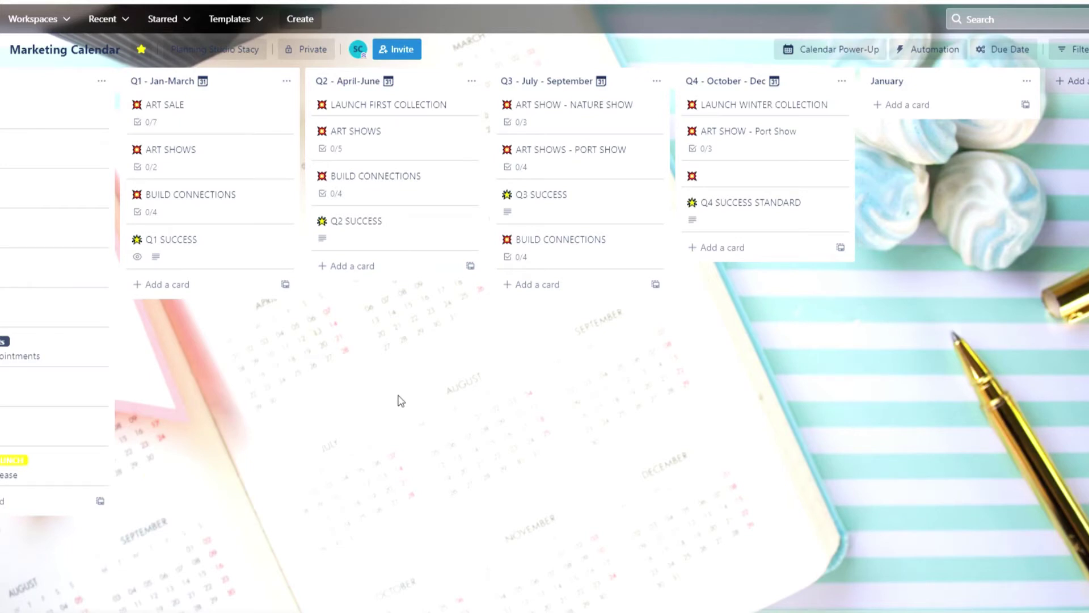
click(571, 159)
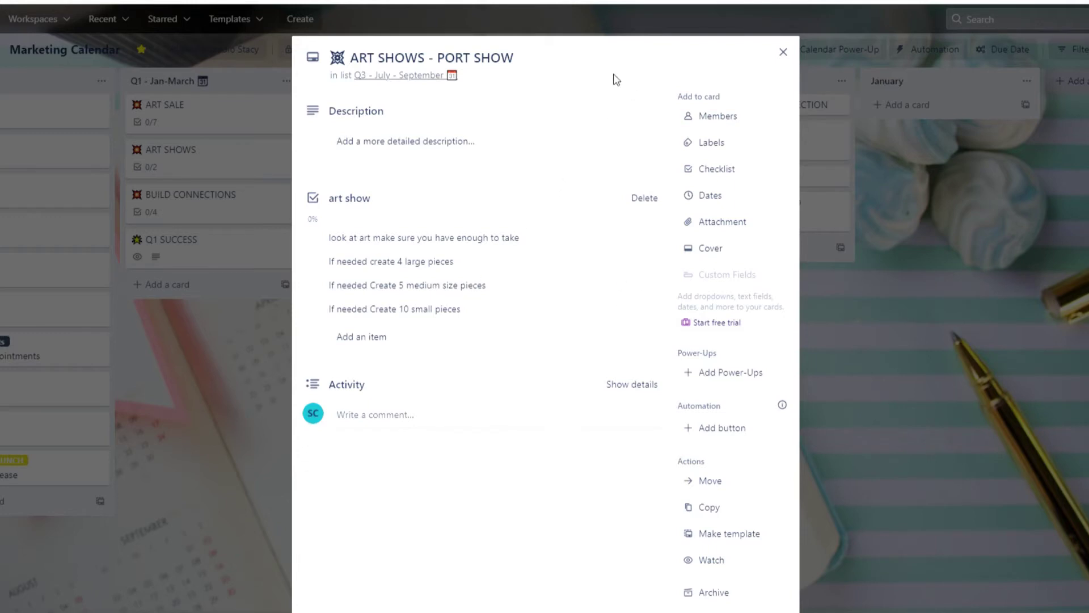
click(783, 52)
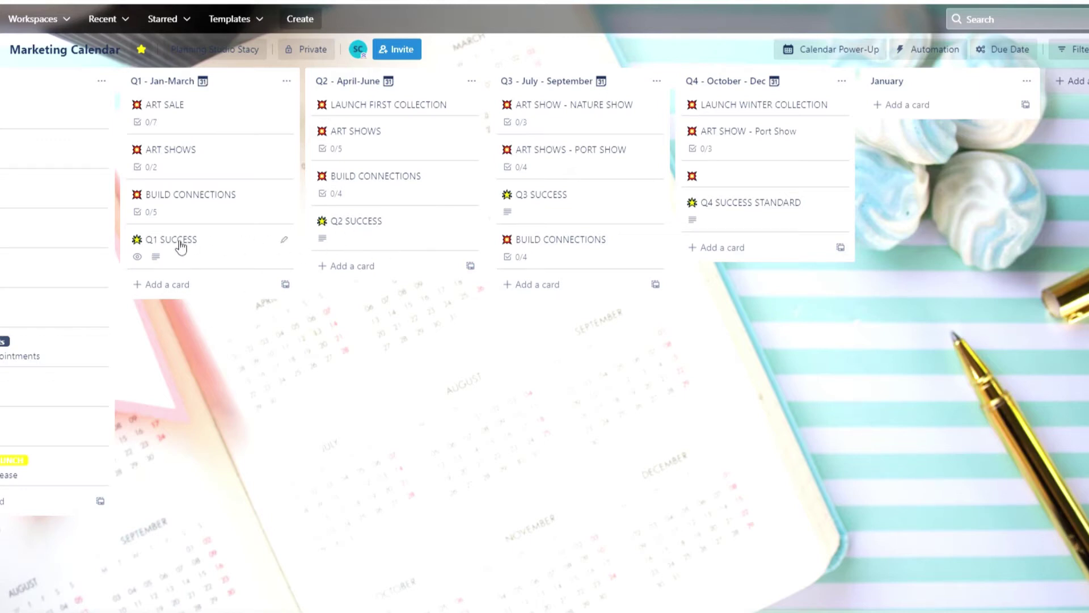
Review the checklist of the ART SALE card and the description of the Q1 SUCCESS card
click(179, 114)
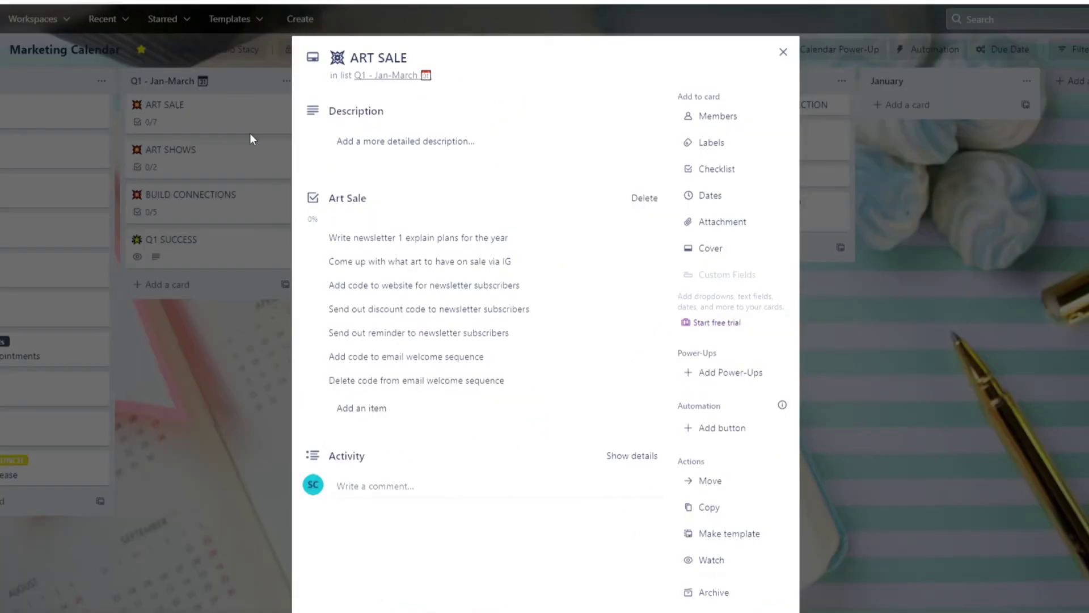
scroll(384, 241, down, 3)
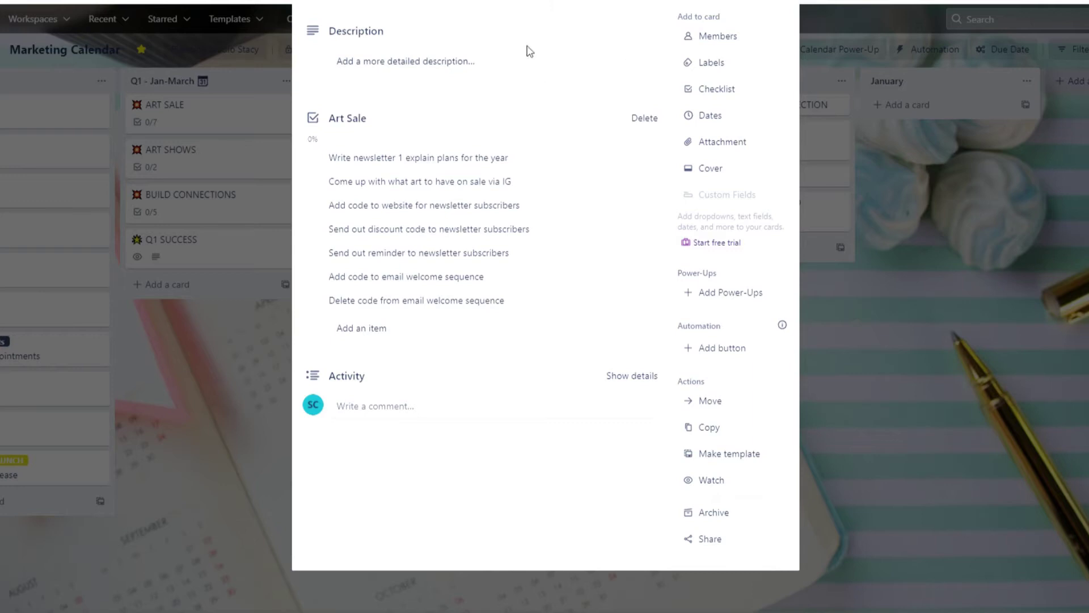
click(217, 379)
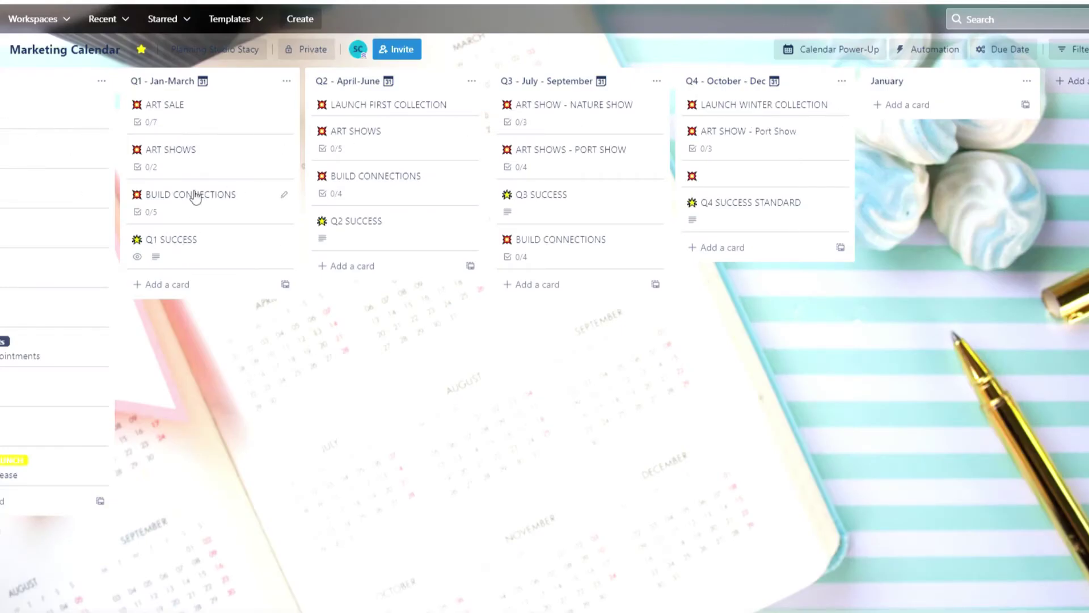
click(188, 244)
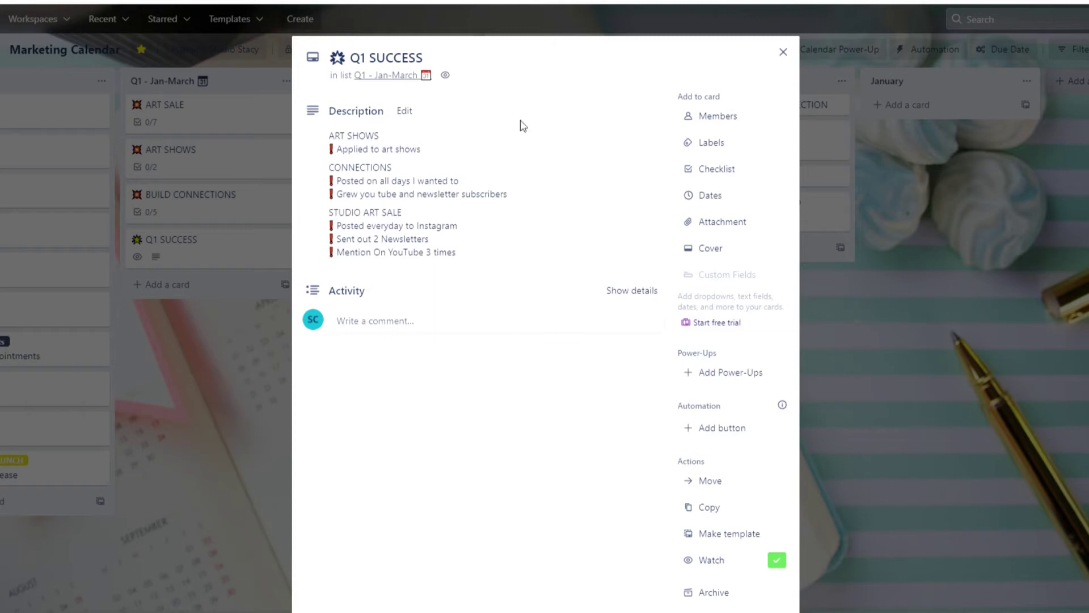
click(785, 53)
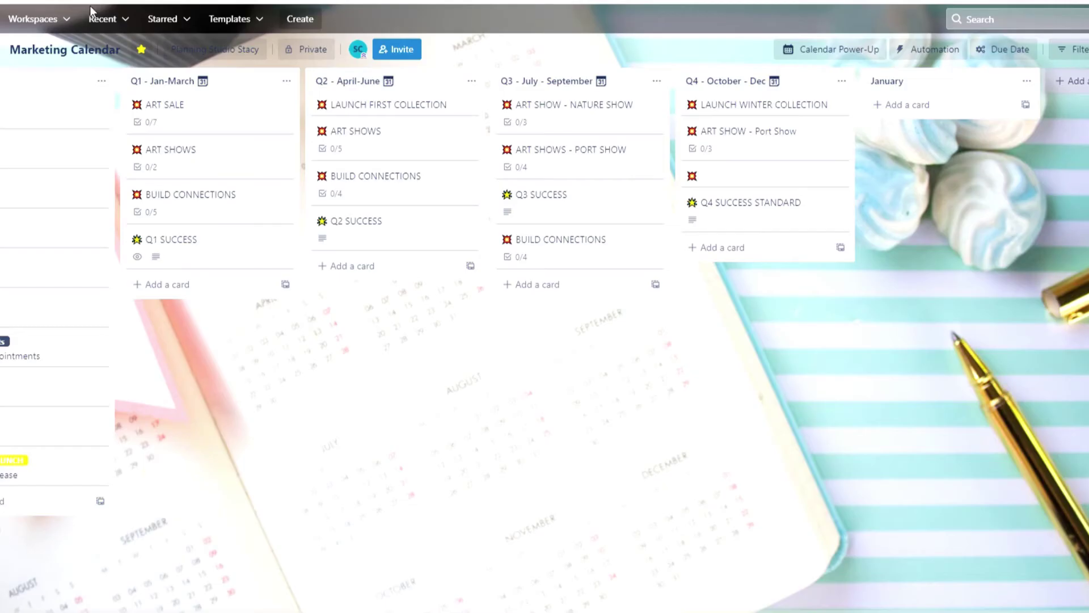
Add two lists named February and March at the end of the board
click(1062, 85)
text(February)
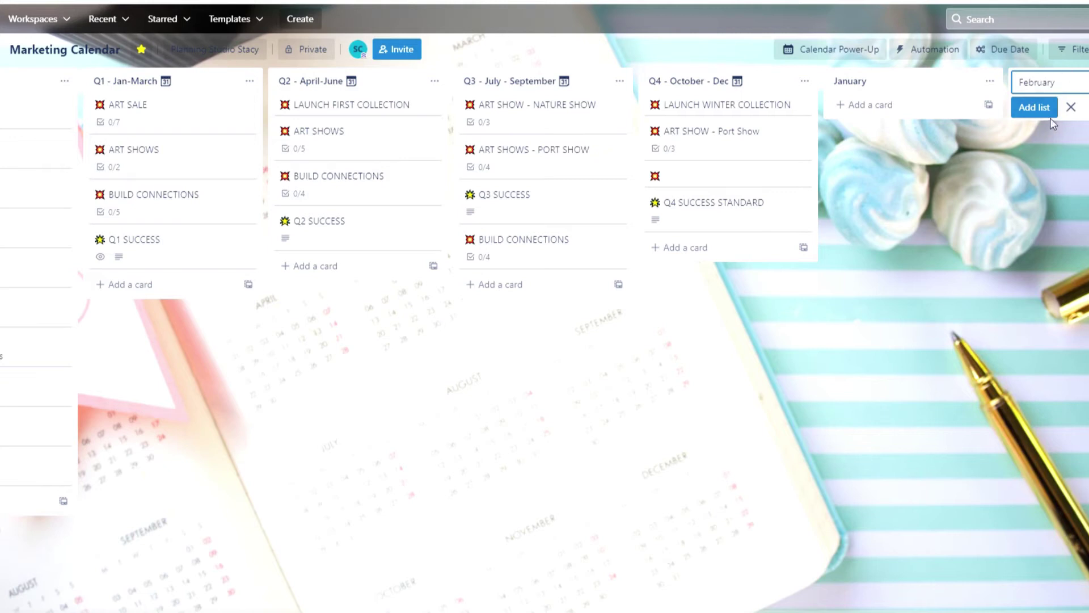
click(1050, 116)
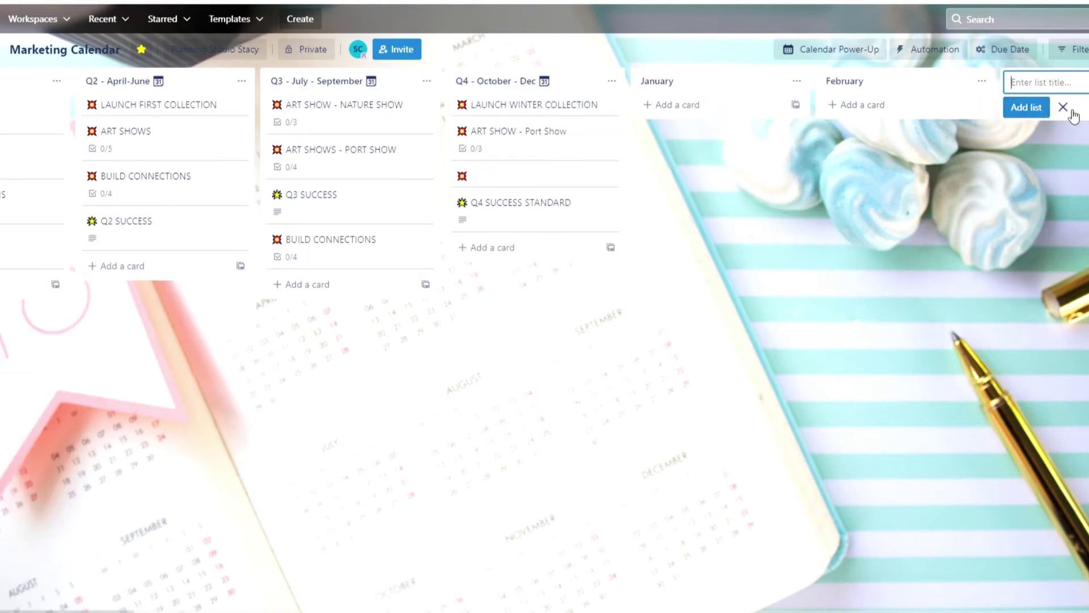
text(Mar)
key(Return)
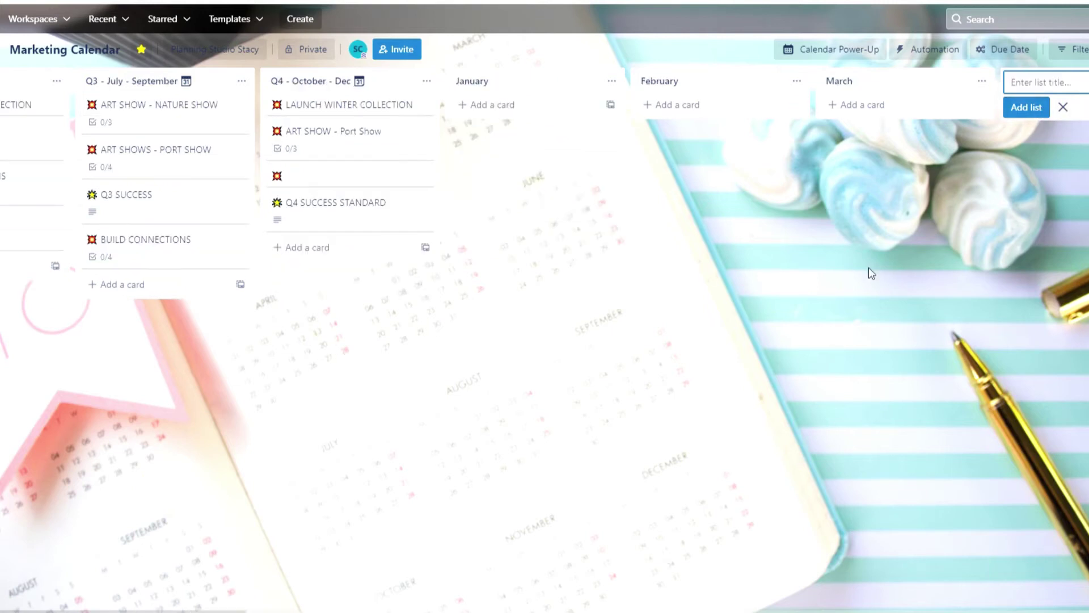
Stop adding lists and place the January and March lists between the Q1 and Q2 lists
click(905, 257)
scroll(545, 171, left, 6)
drag(945, 82, 391, 92)
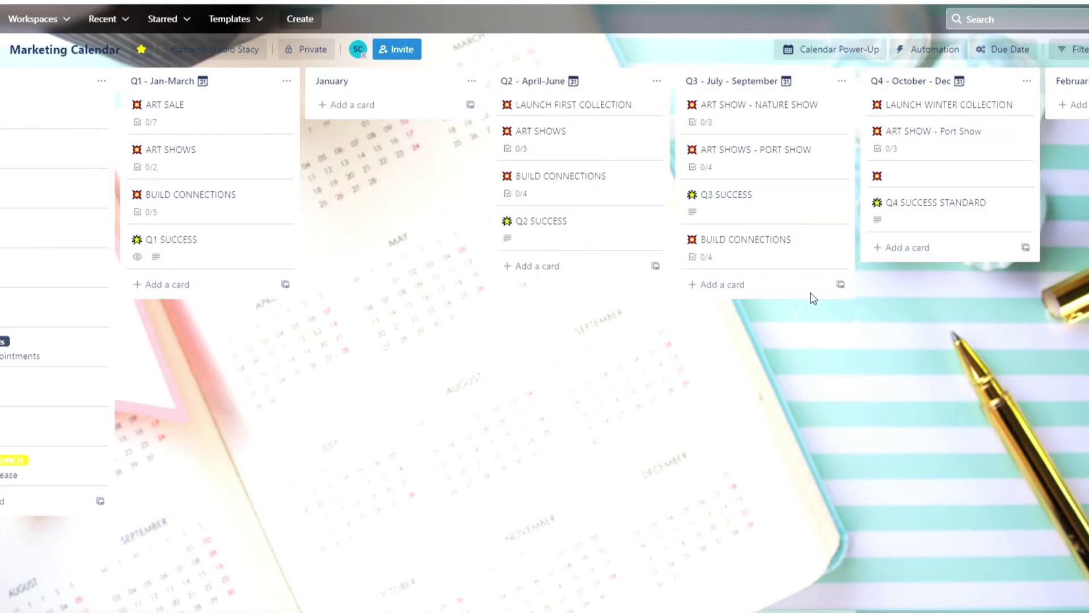
drag(1072, 80, 564, 87)
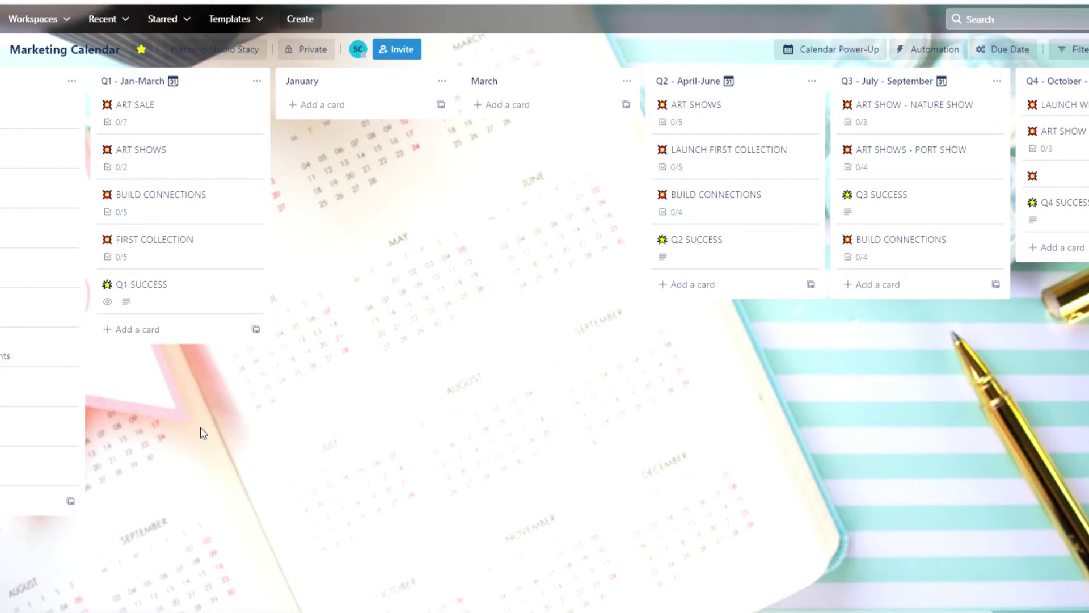
Convert the ART SALE checklist item "Write newsletter 1 explain plans for the year" to a card and move it to the January list
click(138, 118)
mouse_move(406, 250)
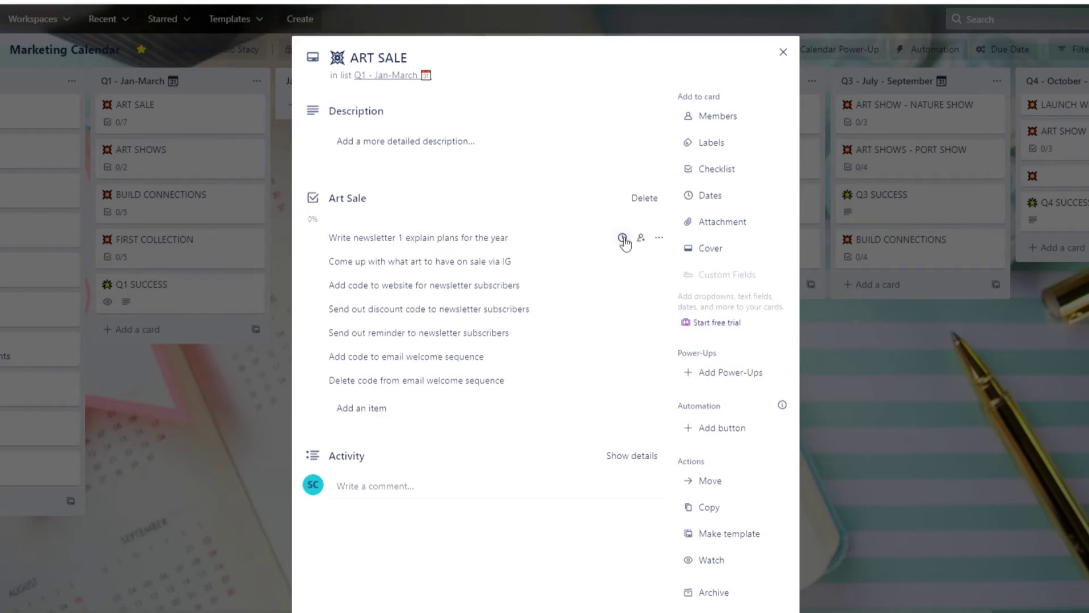
click(664, 241)
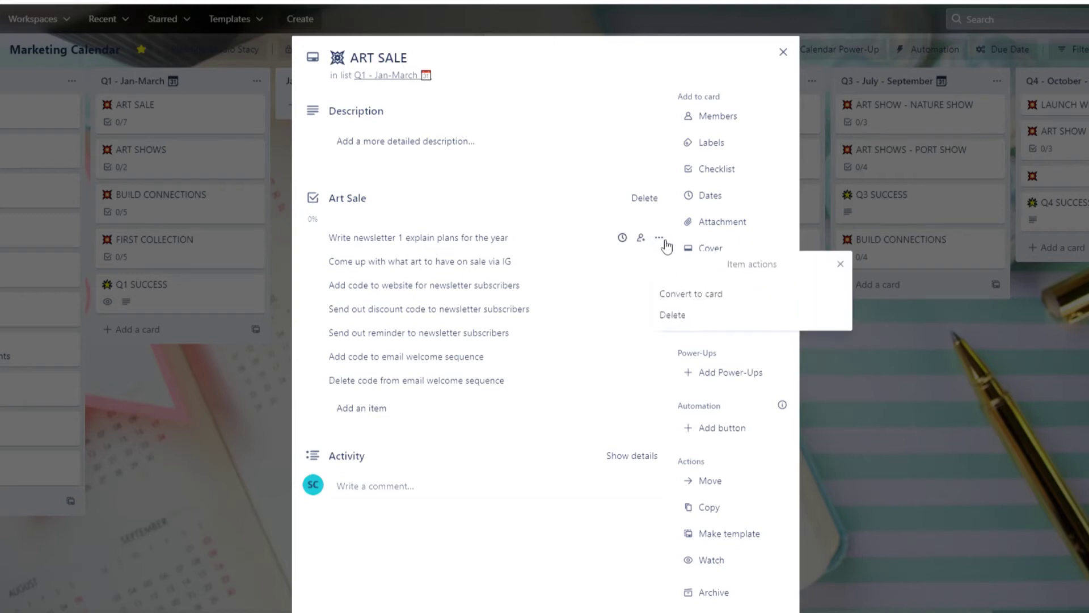
click(694, 295)
click(783, 52)
drag(170, 340, 357, 119)
Set the due date of the "Write newsletter 1 explain plans for the year" card to 01/04/2022
click(355, 116)
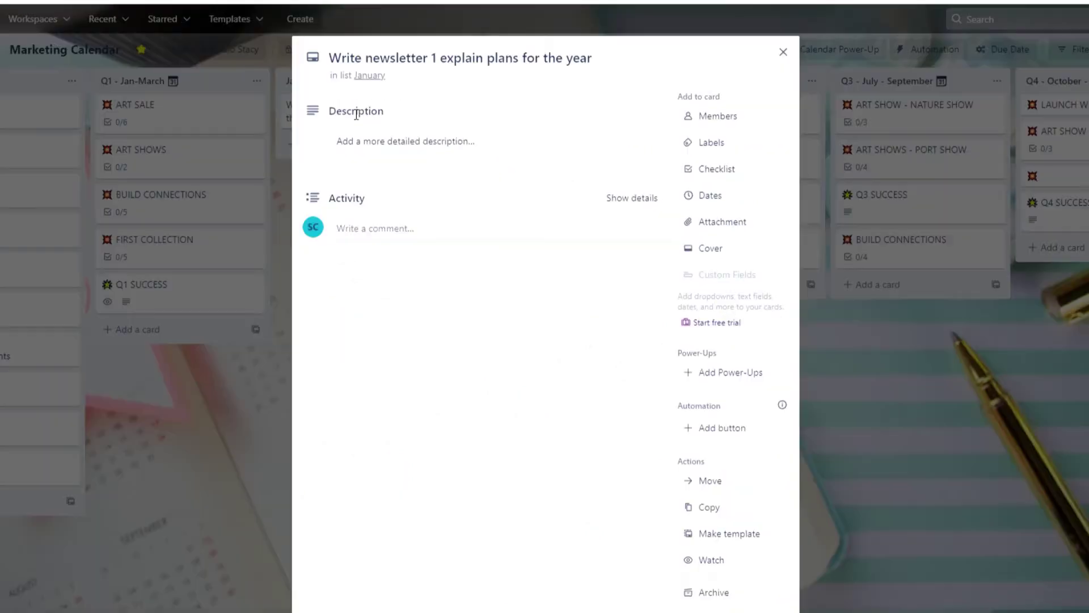
click(705, 198)
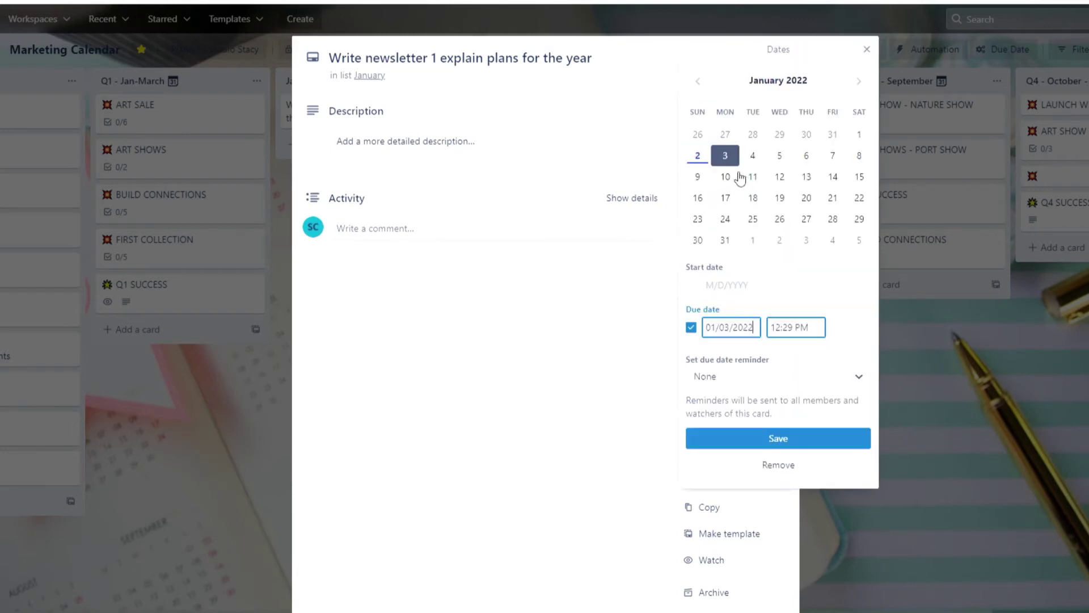
click(754, 157)
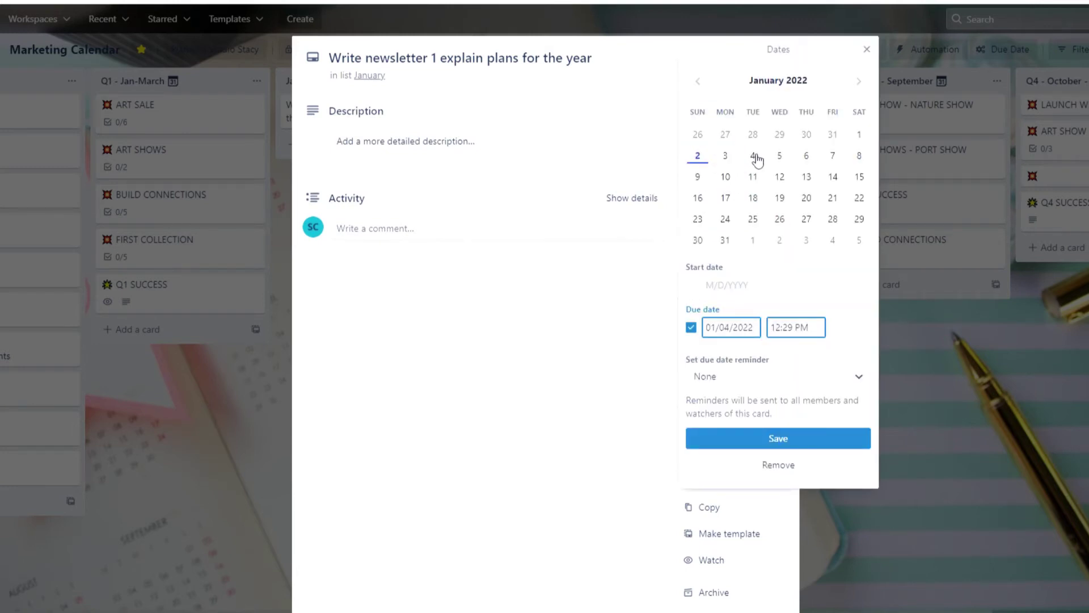
click(806, 442)
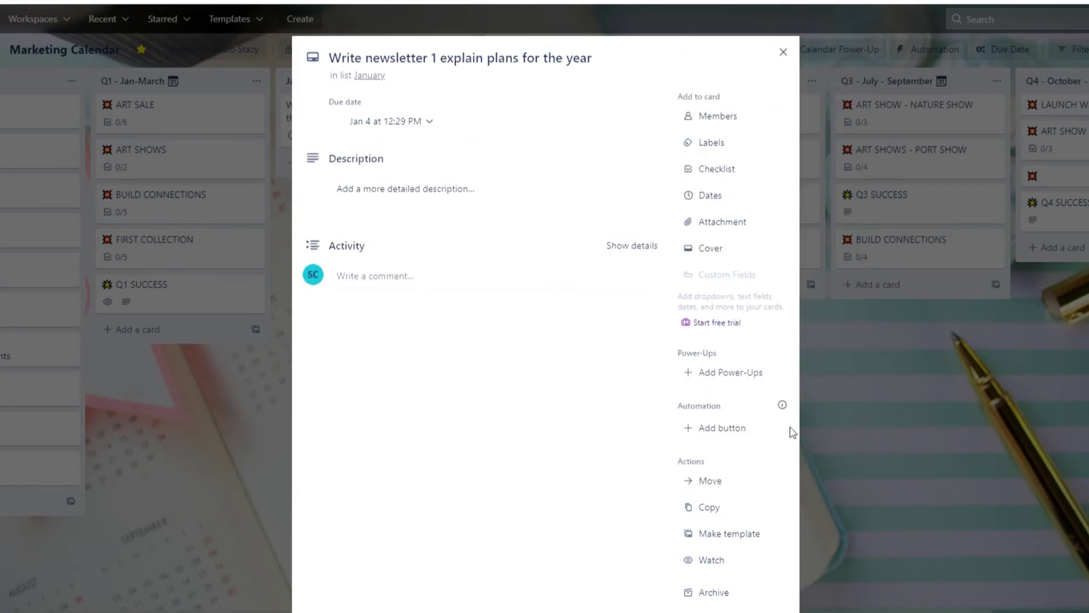
Apply the Newsletter label to the "Write newsletter 1 explain plans for the year" card and close it
click(725, 146)
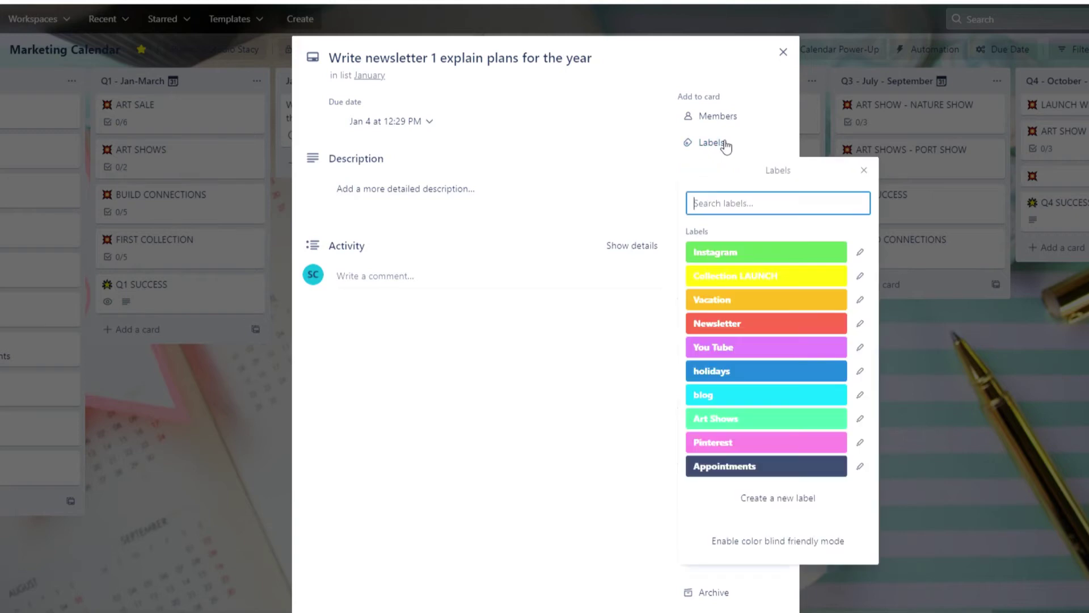
click(743, 325)
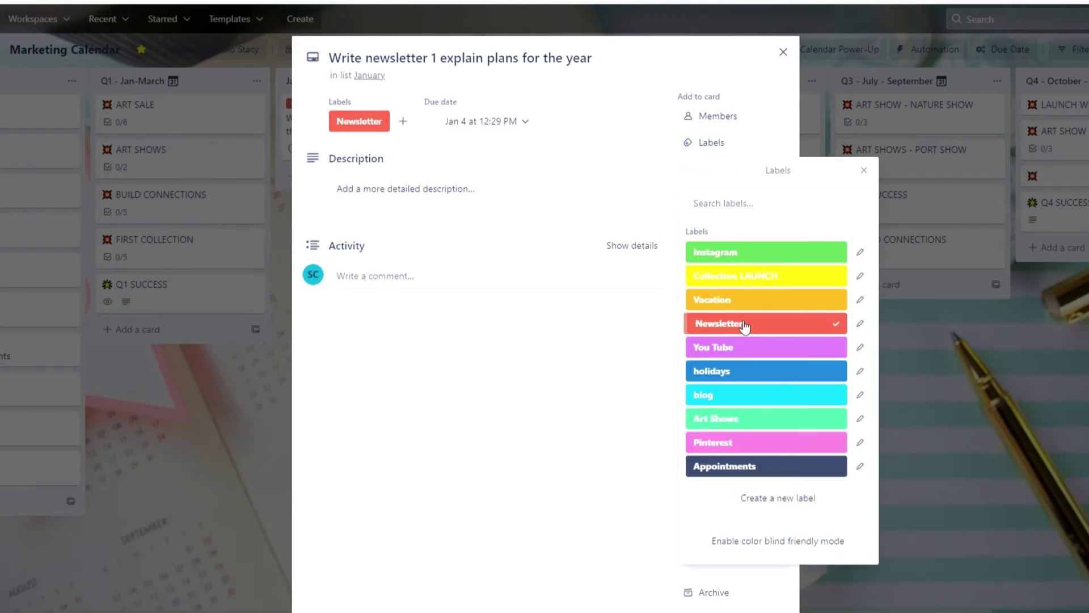
click(866, 172)
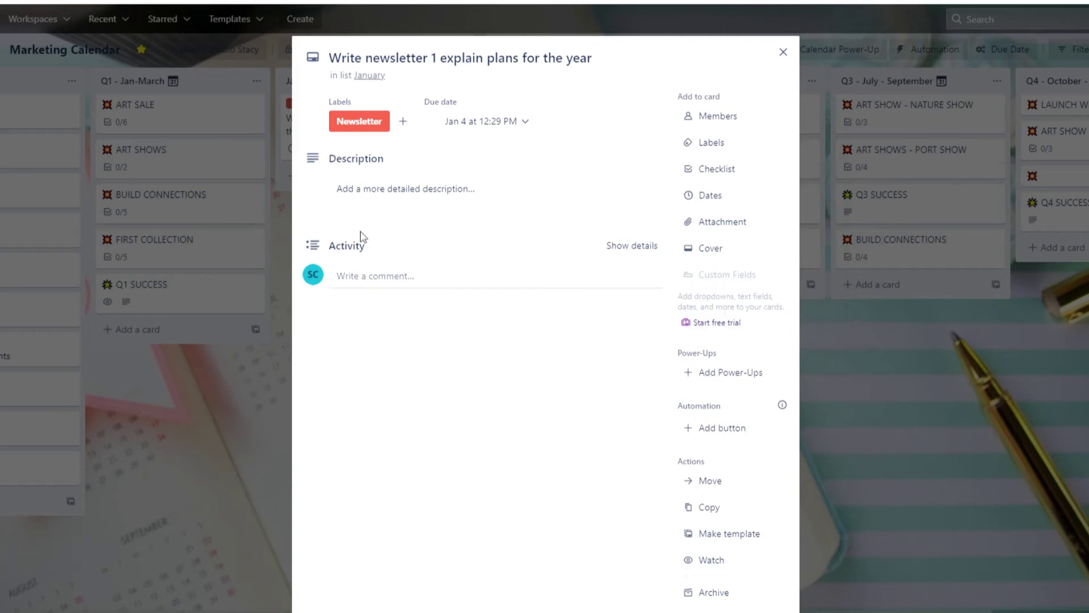
click(783, 52)
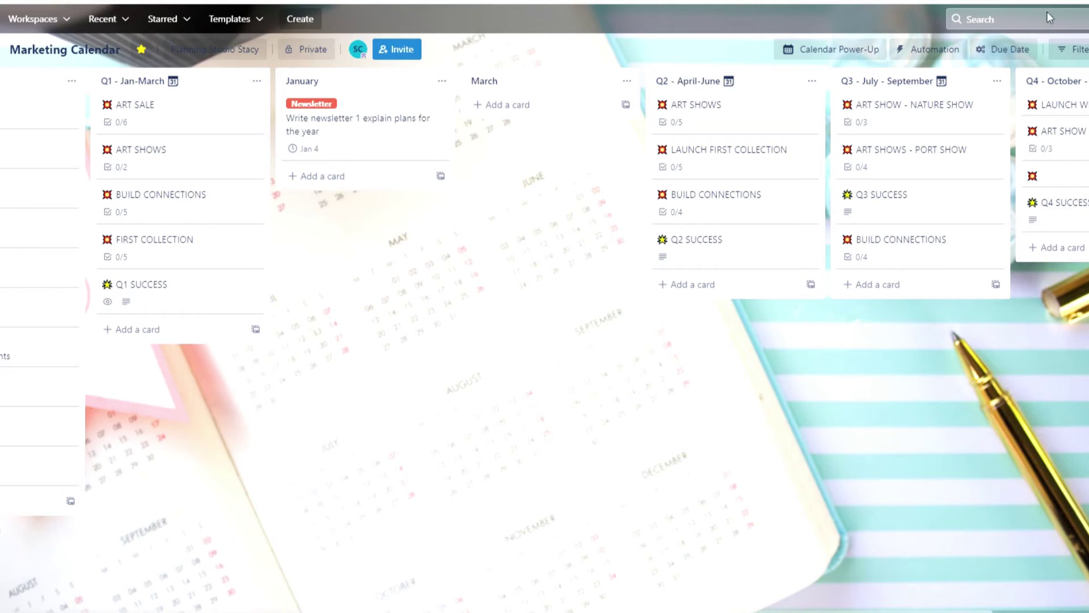
Open the board's calendar view and add a card titled "Presidents Day" on February 21, 2022
click(853, 51)
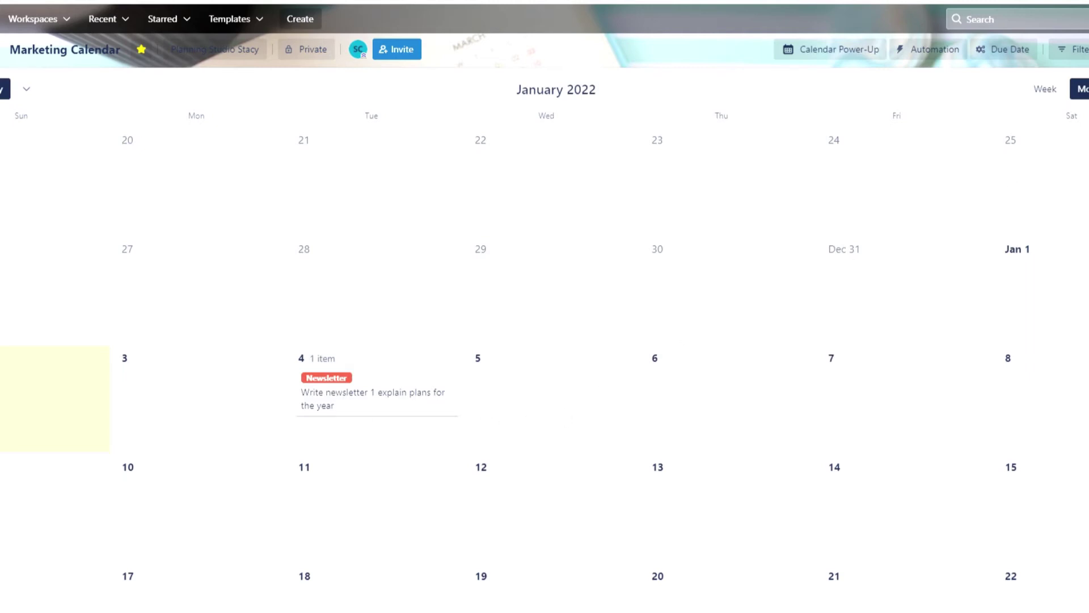
key(Escape)
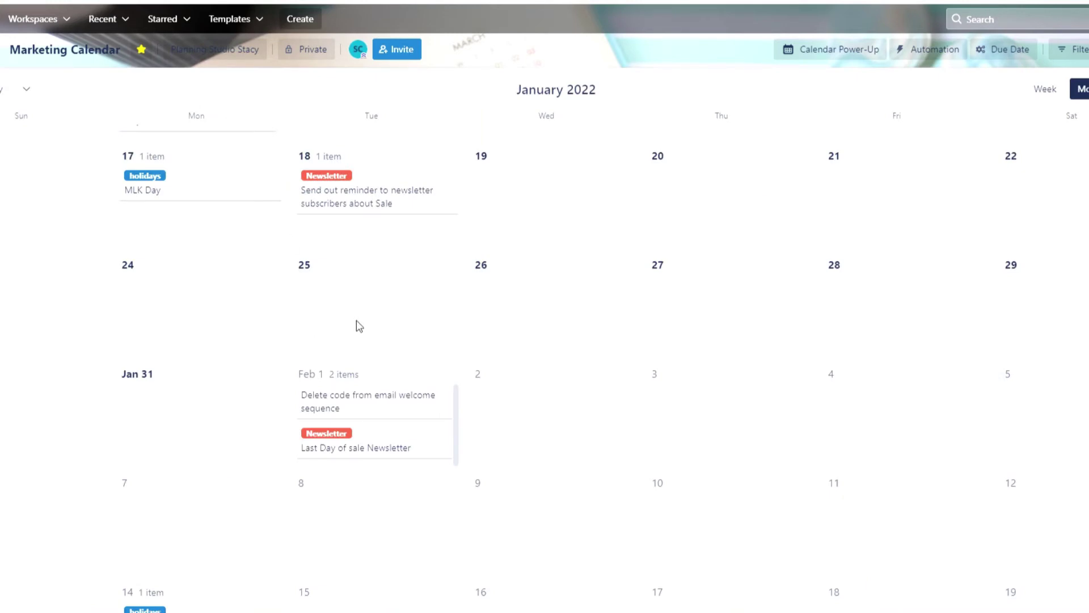
scroll(227, 360, down, 6)
click(180, 352)
click(213, 510)
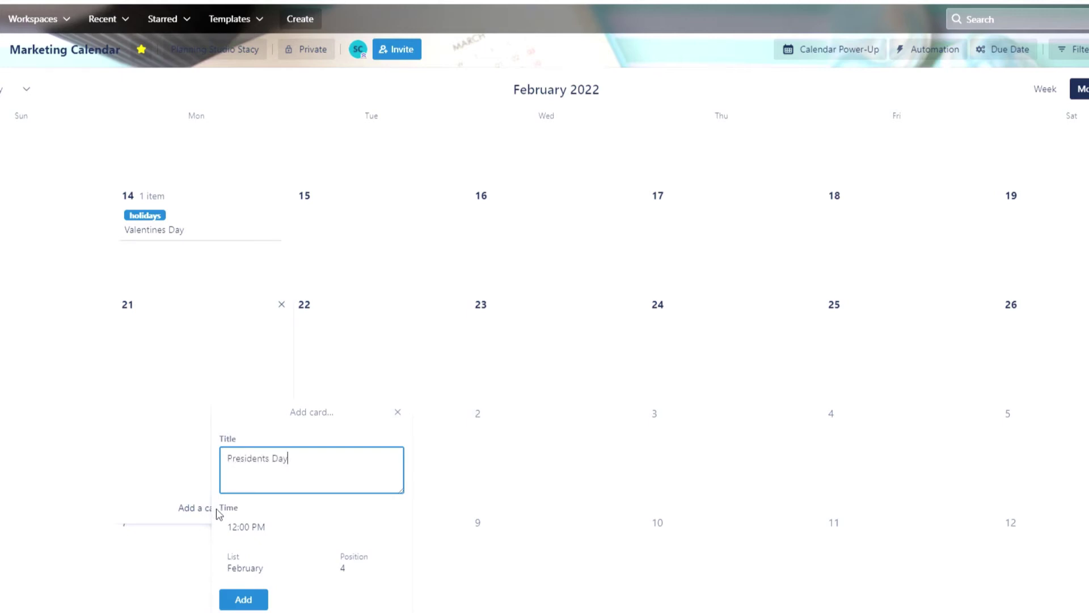
text(Presidents Day)
click(243, 599)
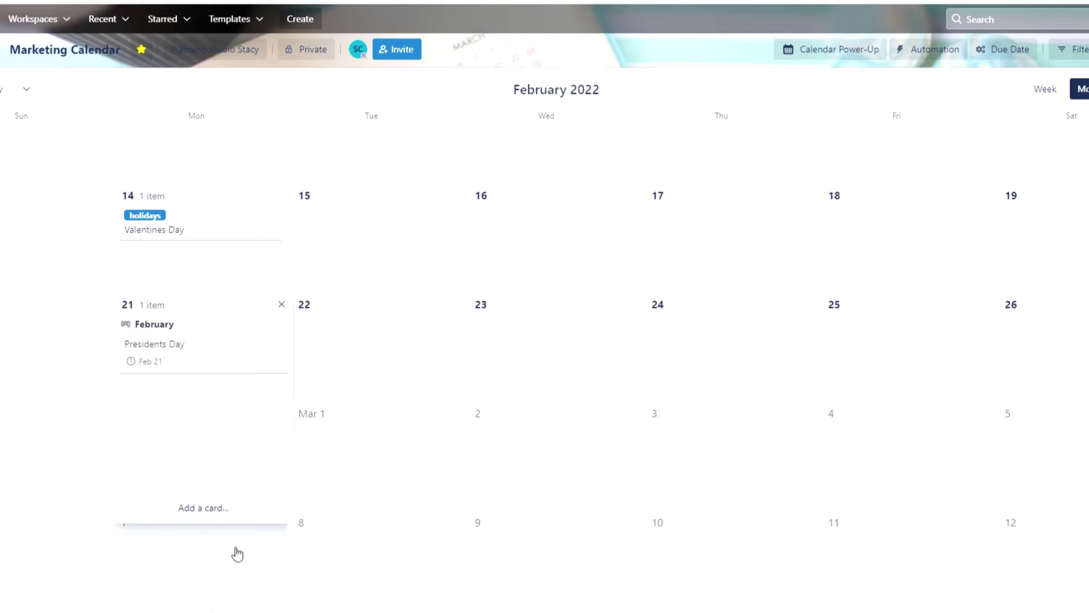
Apply the holidays label to the Presidents Day card and close it
click(207, 361)
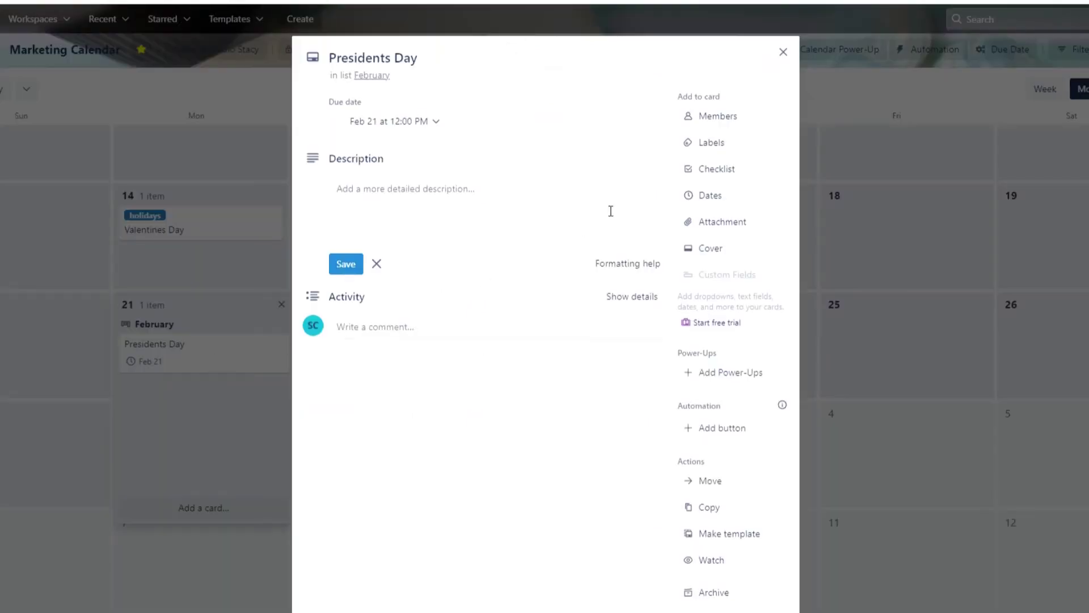
click(732, 142)
click(720, 371)
click(864, 171)
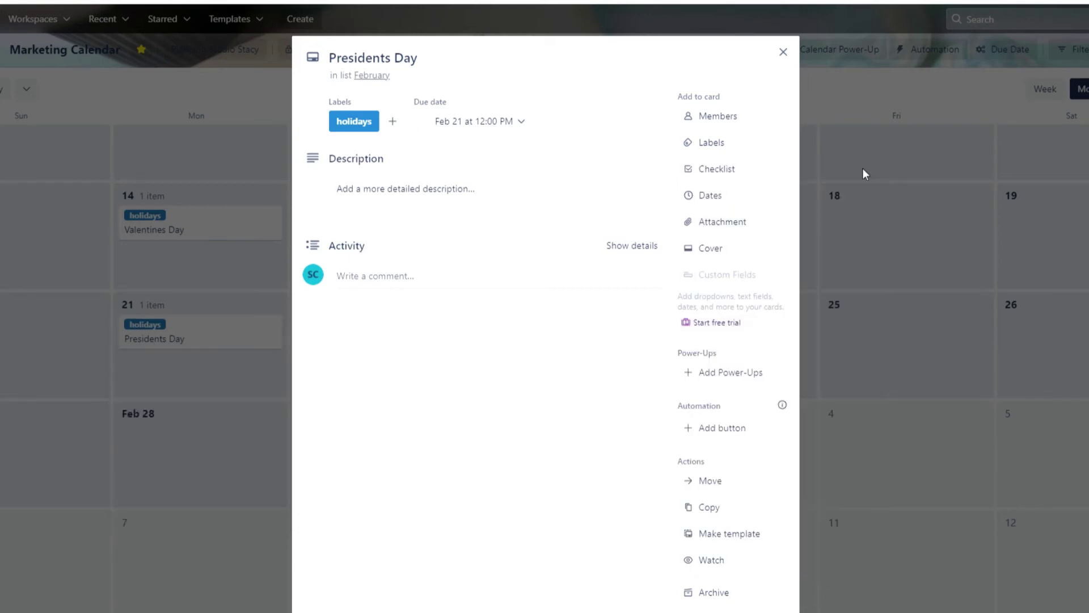
click(783, 51)
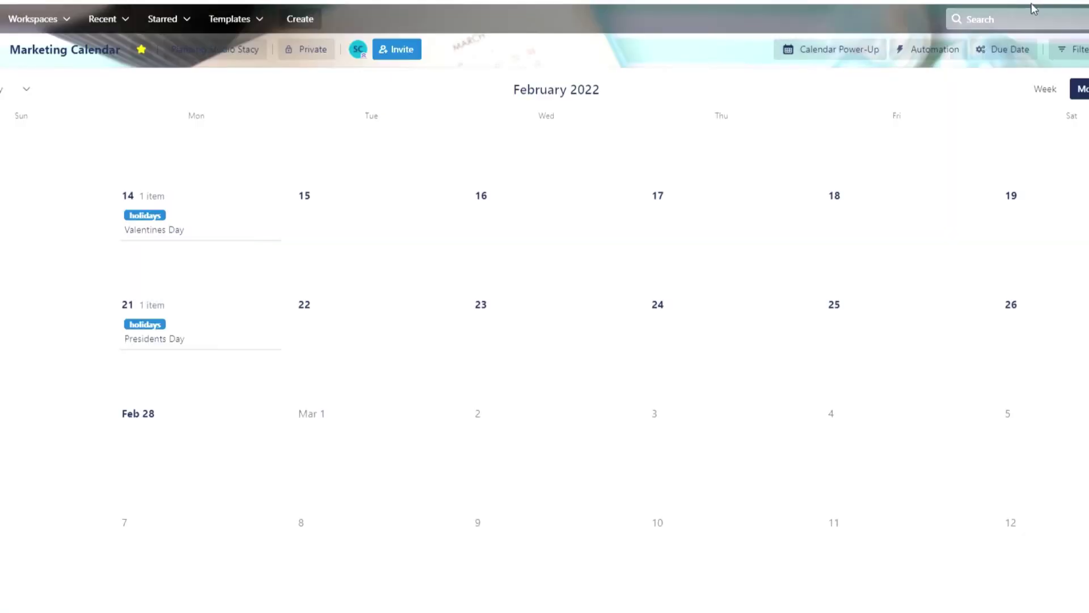